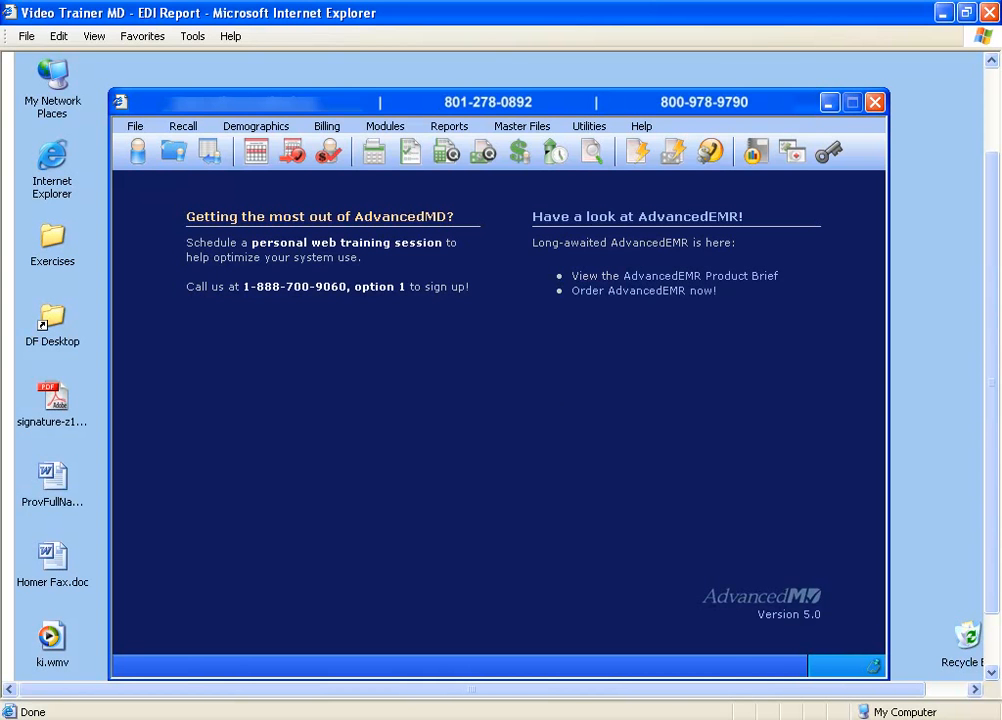
Step: Open the Claims Center's EDI reports and go to the already read reports from October 2005
{"action": "left_click", "coordinate": [592, 152]}
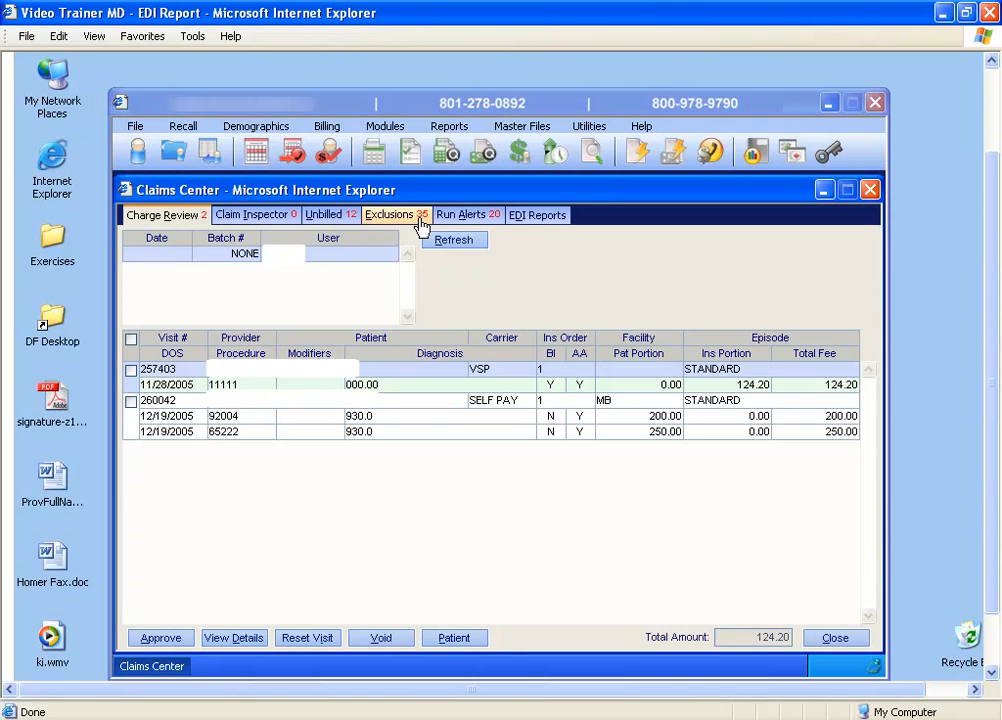
{"action": "left_click", "coordinate": [541, 217]}
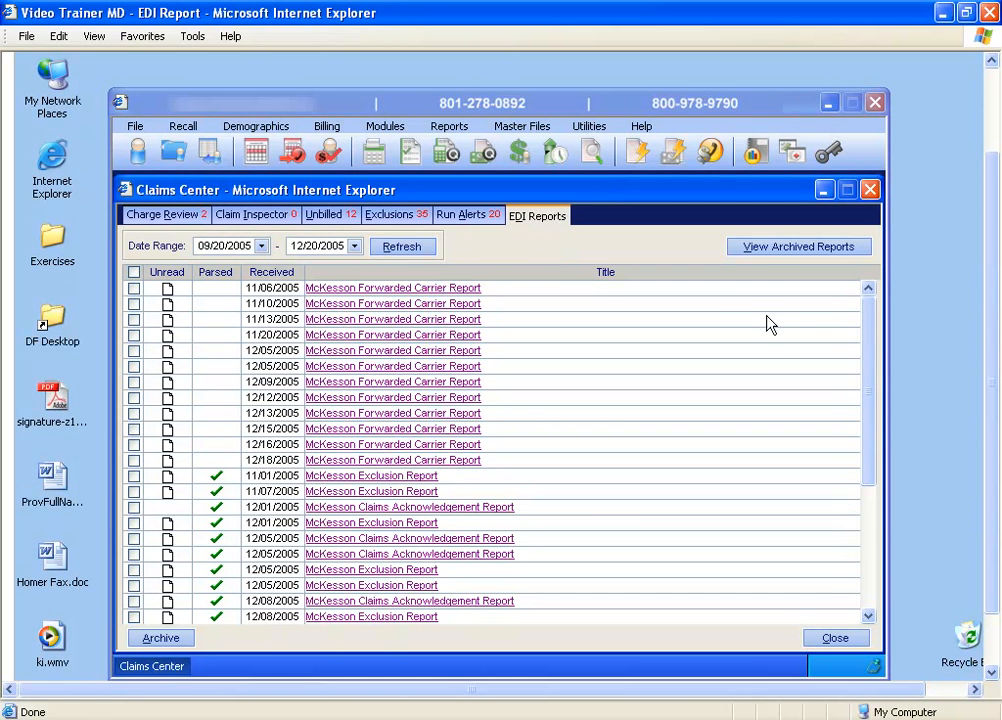
{"action": "left_click_drag", "start_coordinate": [868, 324], "coordinate": [885, 462]}
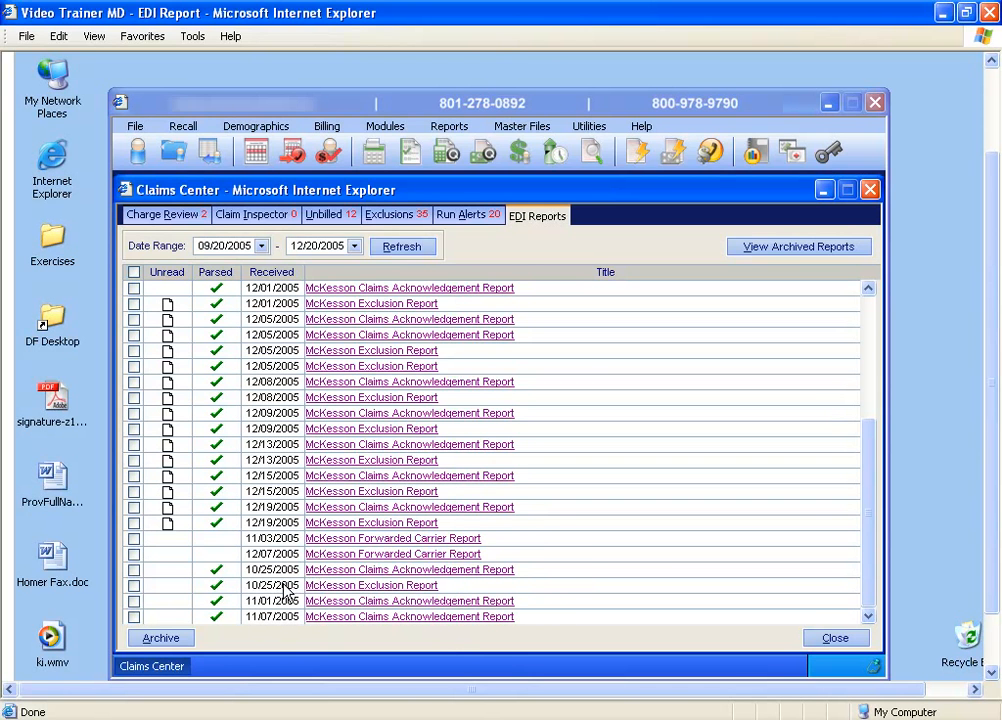
Step: Review the McKesson Claims Acknowledgement Report and the McKesson Exclusion Report received 10/25/2005, closing each one after reading
{"action": "left_click", "coordinate": [448, 571]}
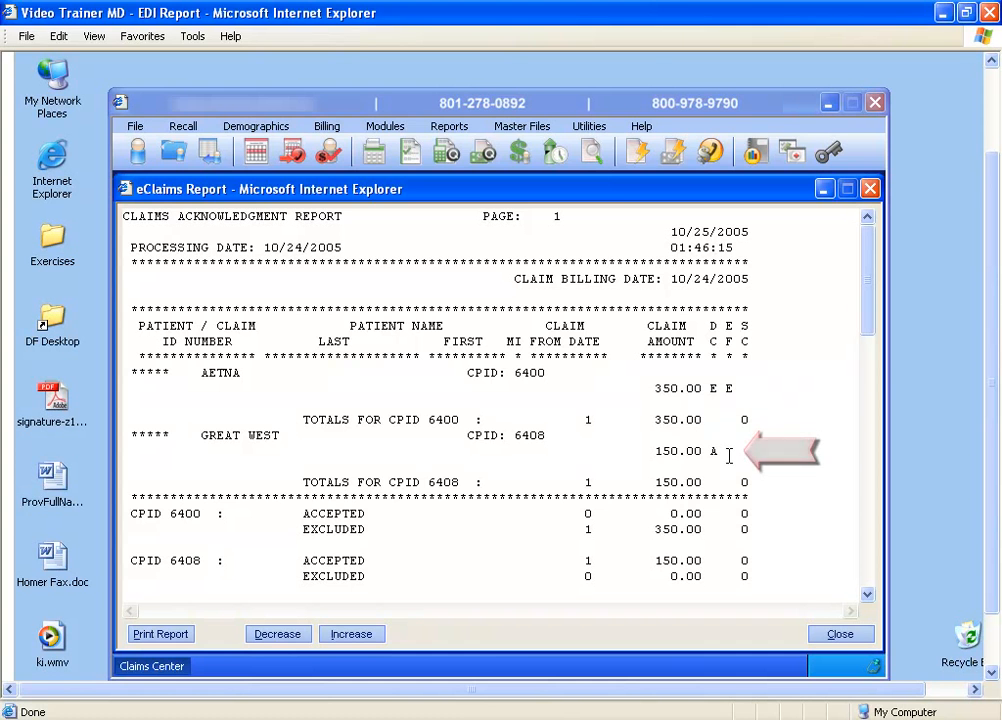
{"action": "left_click_drag", "start_coordinate": [870, 329], "coordinate": [868, 362]}
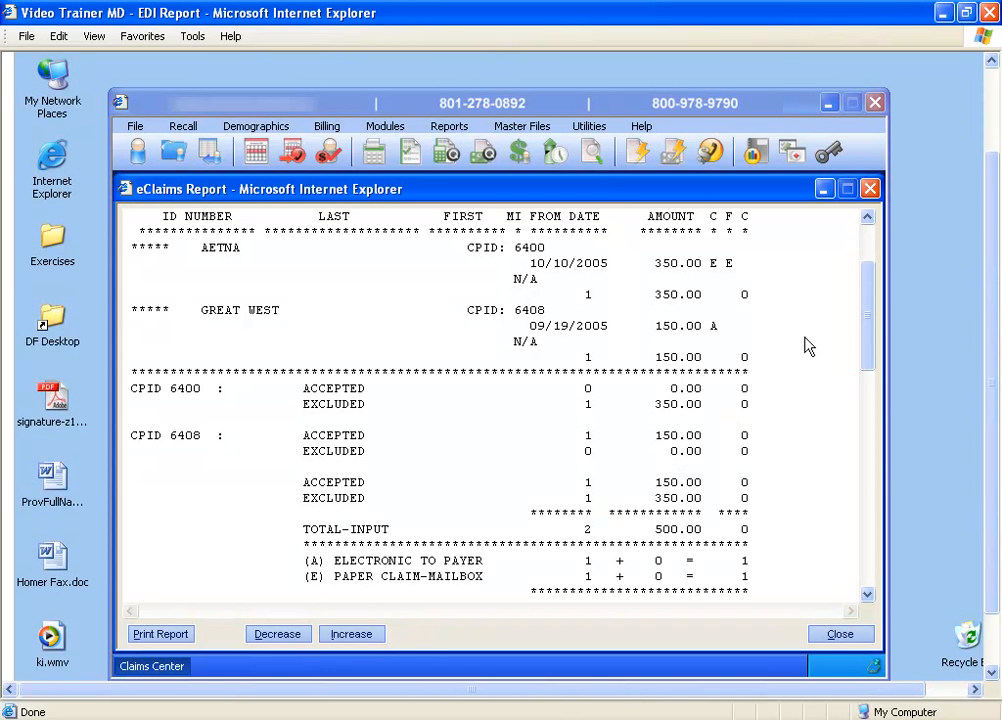
{"action": "left_click", "coordinate": [870, 189]}
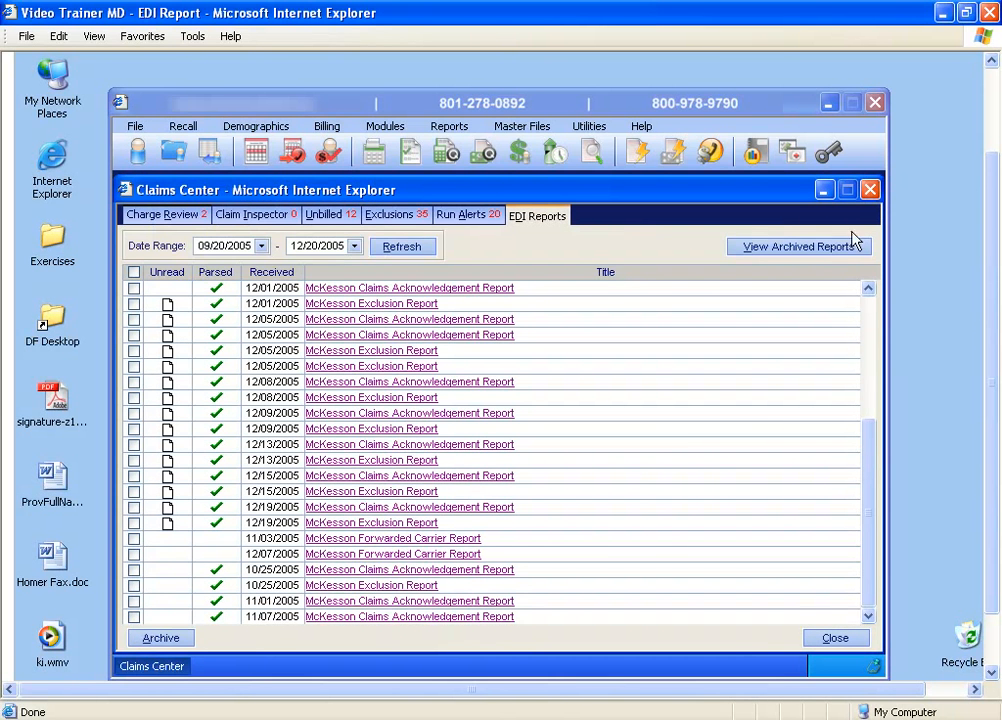
{"action": "left_click", "coordinate": [356, 588]}
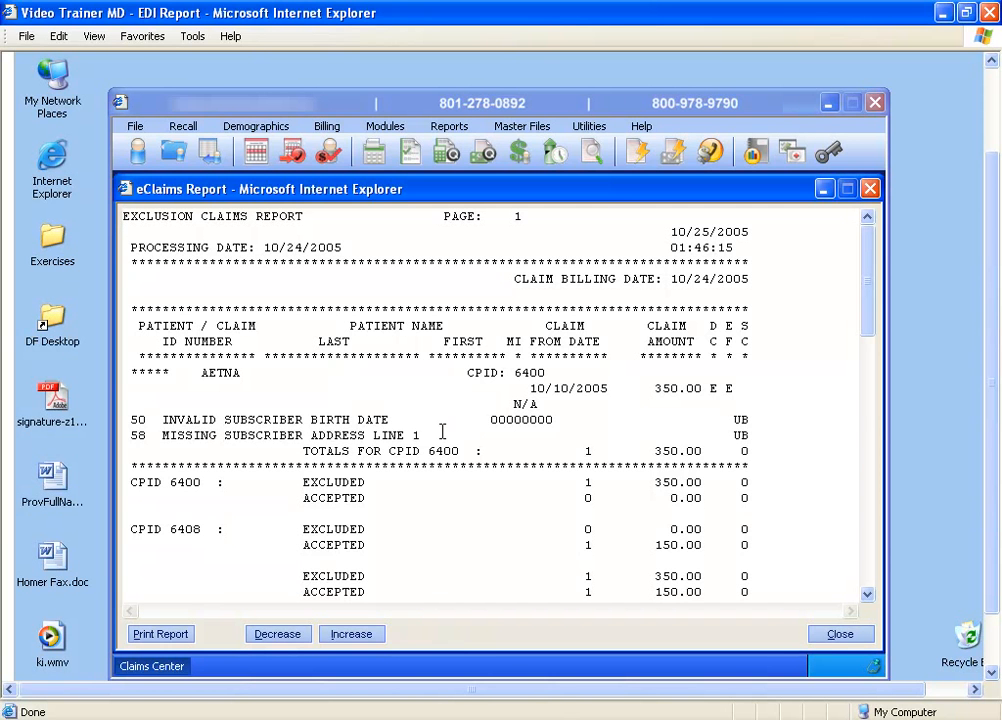
{"action": "left_click", "coordinate": [869, 188]}
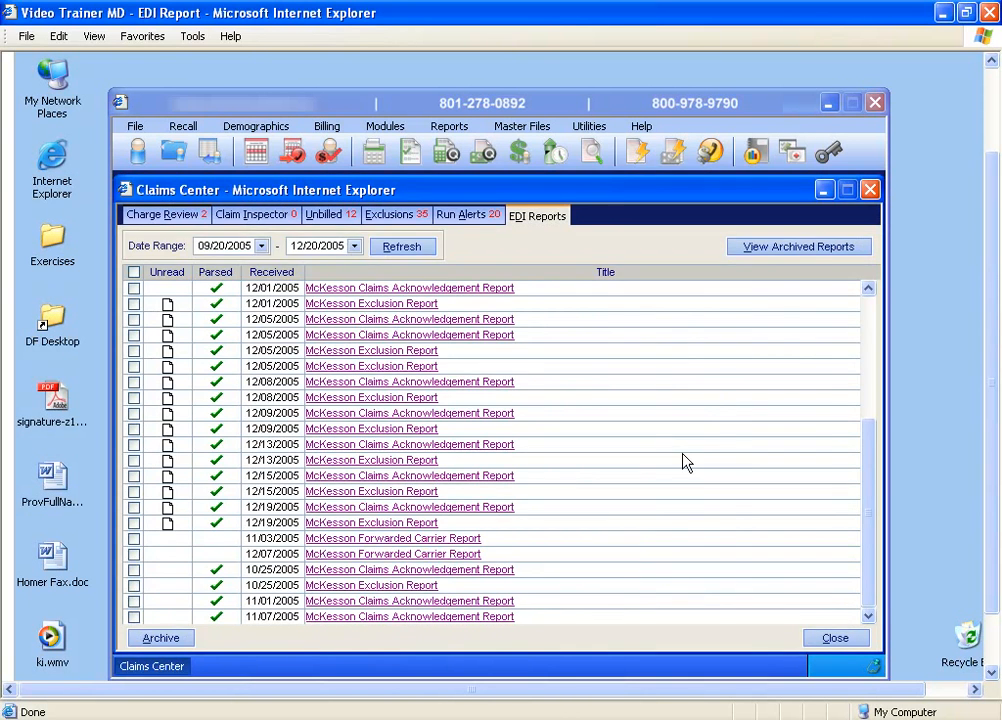
Step: From the first BLUE1 claim's clearinghouse error in the exclusions, open the carrier's provider ID setup
{"action": "left_click", "coordinate": [422, 220]}
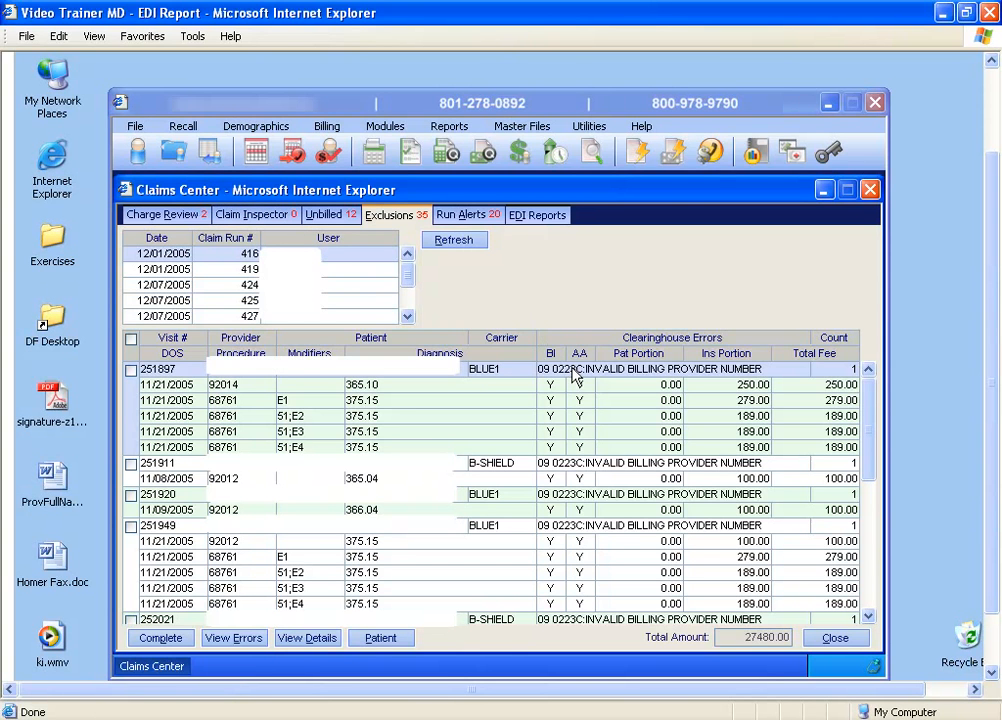
{"action": "mouse_move", "coordinate": [572, 369]}
{"action": "double_click", "coordinate": [624, 374]}
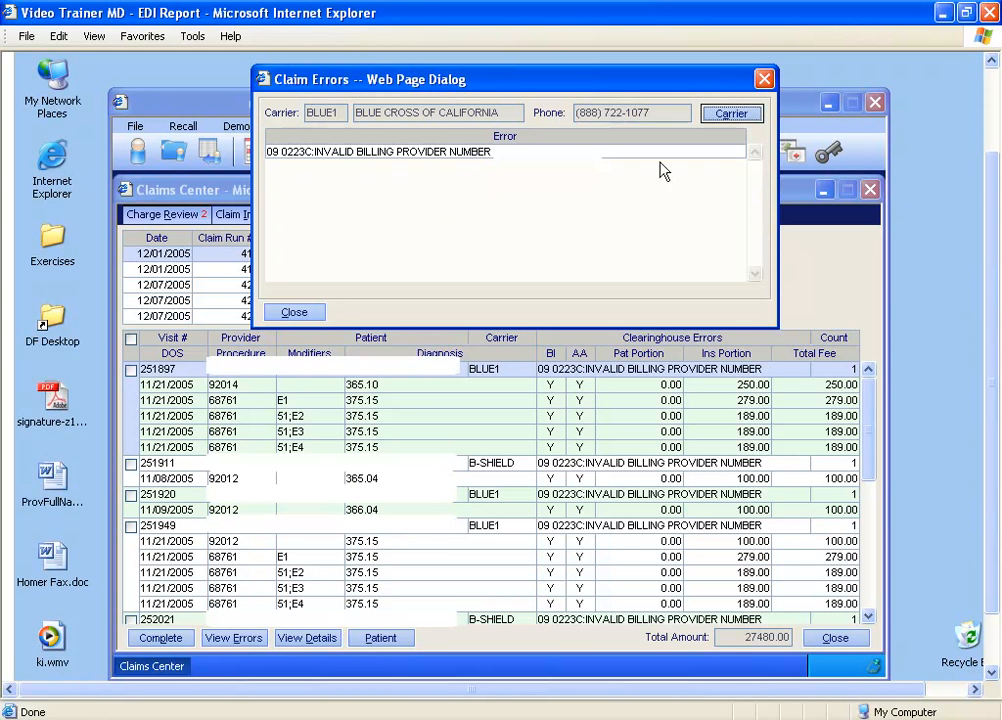
{"action": "left_click", "coordinate": [728, 114]}
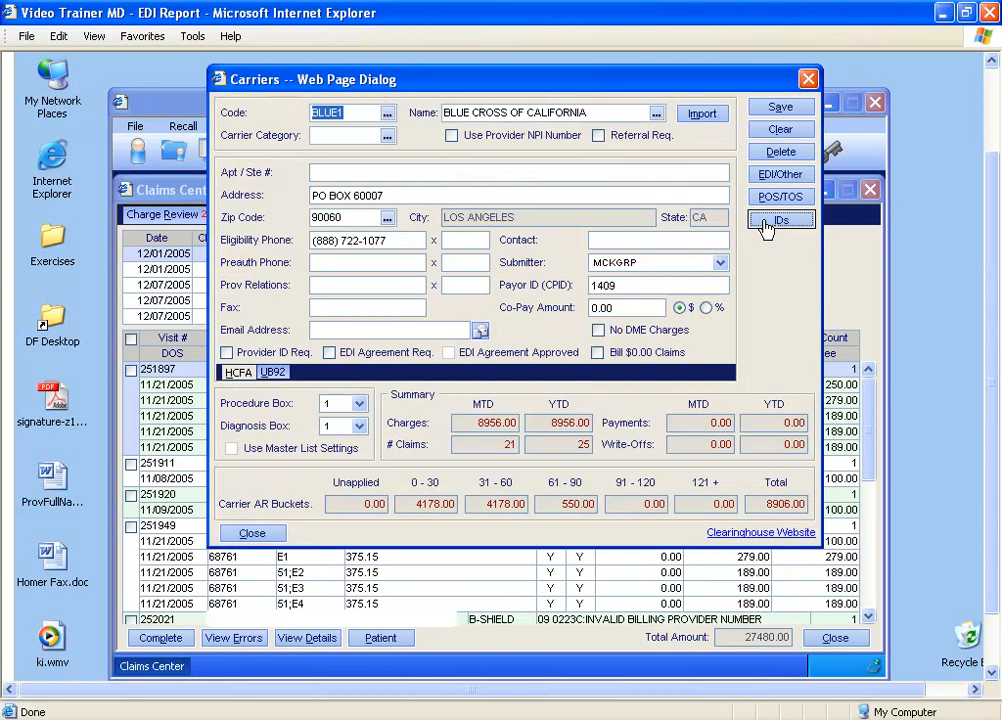
{"action": "left_click", "coordinate": [766, 224]}
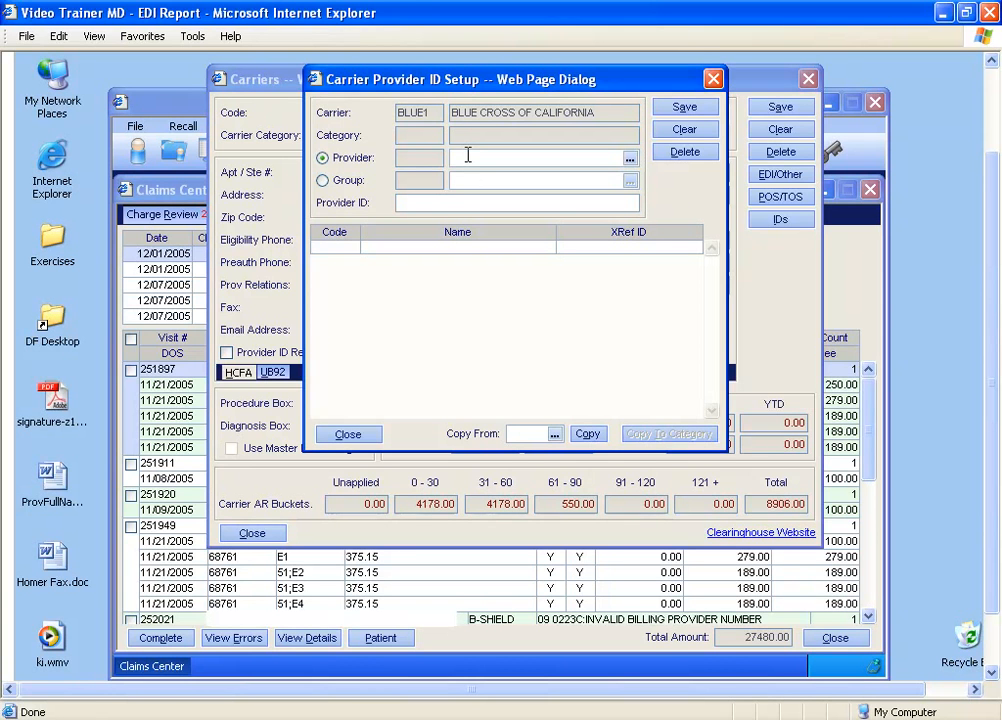
Step: Try a placeholder provider ID for Blue Cross of California, erase it, and close the carrier and claim error dialogs without saving
{"action": "left_click", "coordinate": [398, 204]}
{"action": "type", "text": "SADF"}
{"action": "key", "text": "BackSpace"}
{"action": "key", "text": "BackSpace"}
{"action": "key", "text": "BackSpace"}
{"action": "key", "text": "BackSpace"}
{"action": "left_click", "coordinate": [347, 435]}
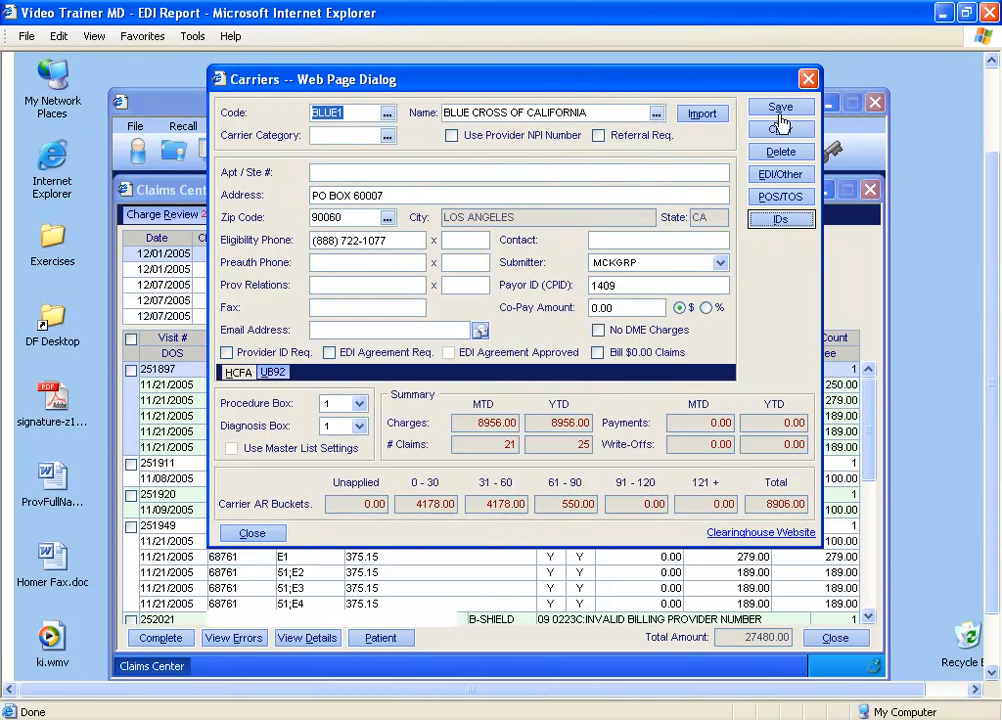
{"action": "left_click", "coordinate": [808, 79]}
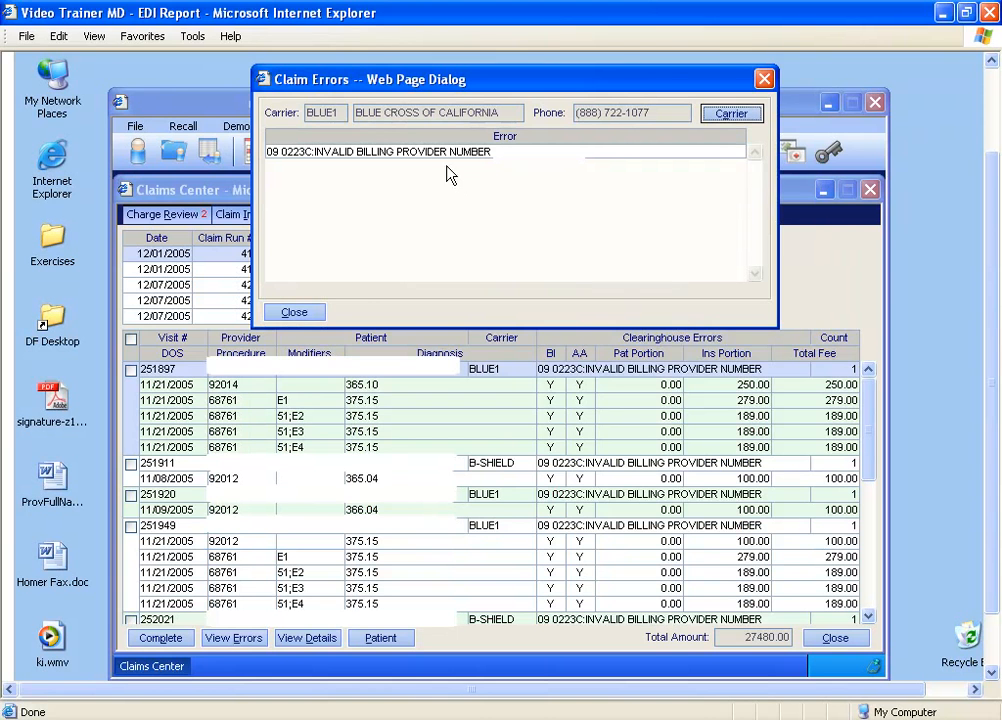
{"action": "left_click", "coordinate": [296, 314]}
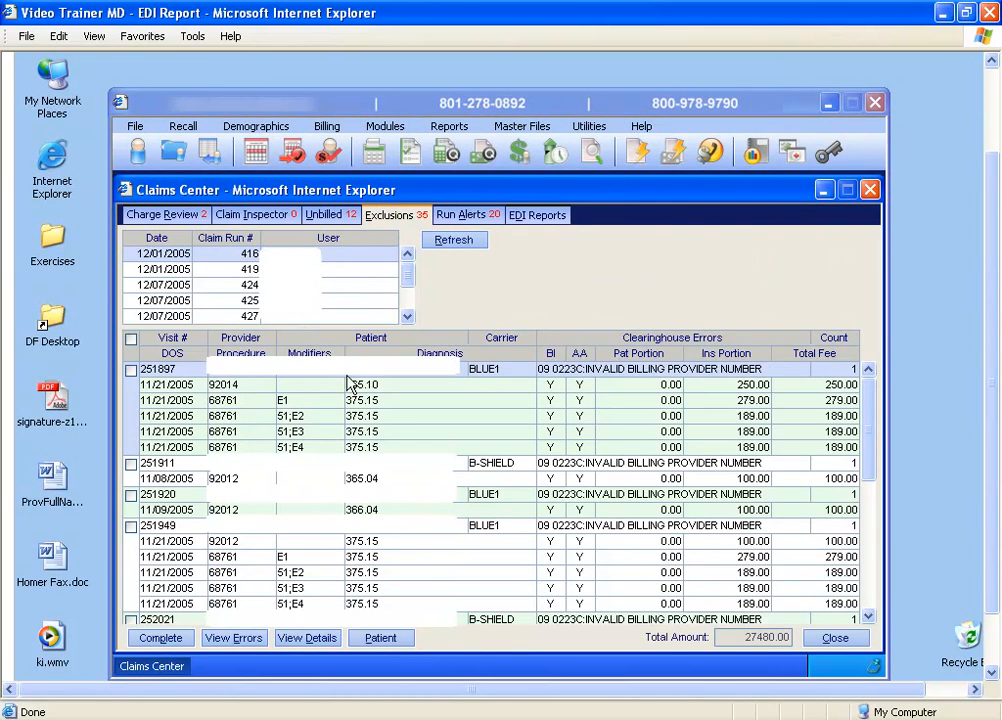
Step: Try the rebill options for procedure 92014 on the first excluded BLUE1 claim, cancel at Rebill Entire Claim, and close the charge details
{"action": "left_click", "coordinate": [131, 369]}
{"action": "left_click", "coordinate": [131, 370]}
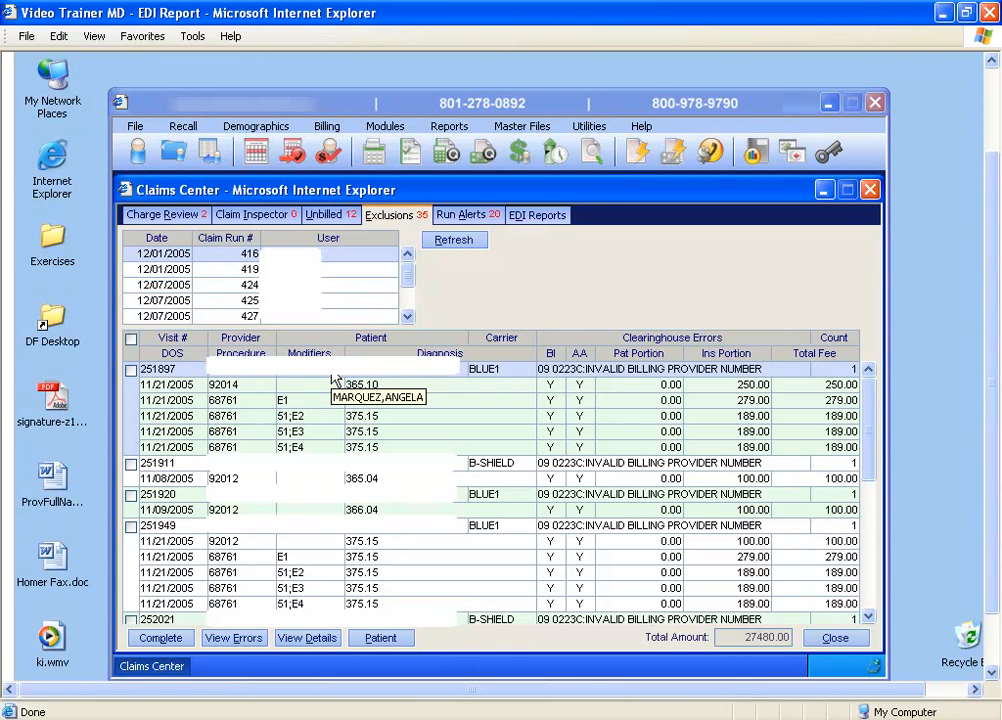
{"action": "left_click", "coordinate": [313, 638]}
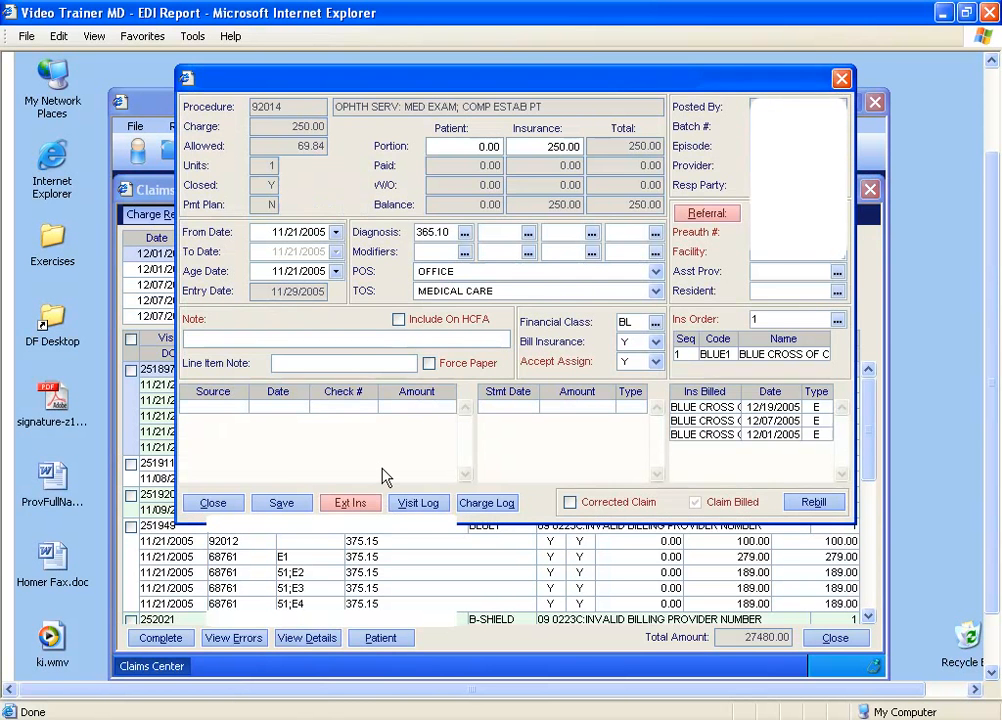
{"action": "left_click", "coordinate": [797, 504]}
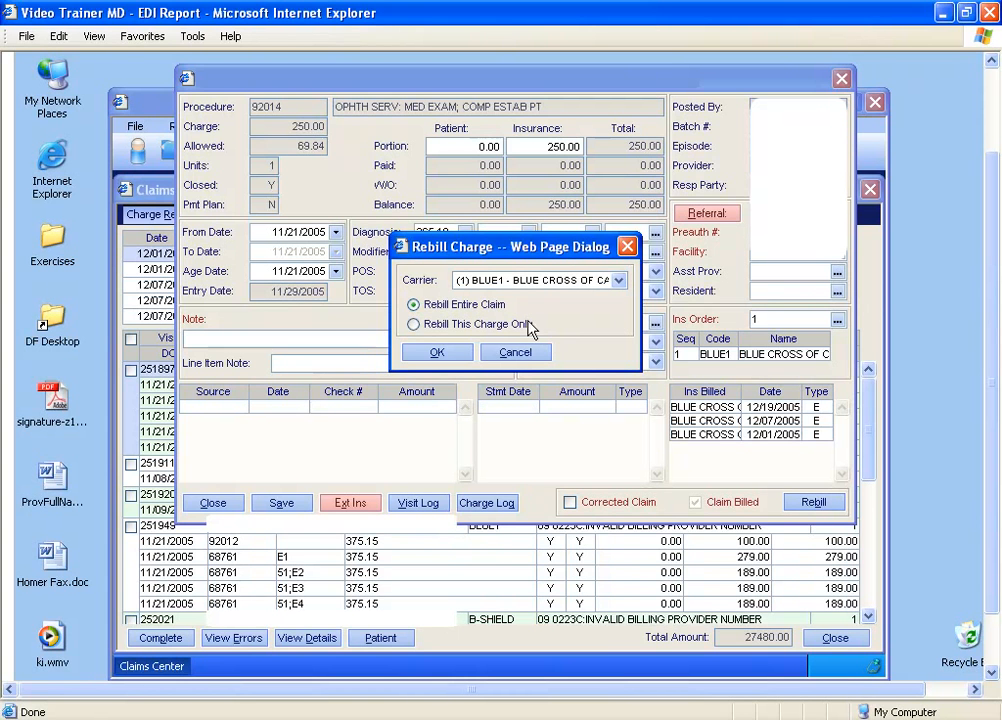
{"action": "left_click", "coordinate": [414, 324]}
{"action": "left_click", "coordinate": [617, 281]}
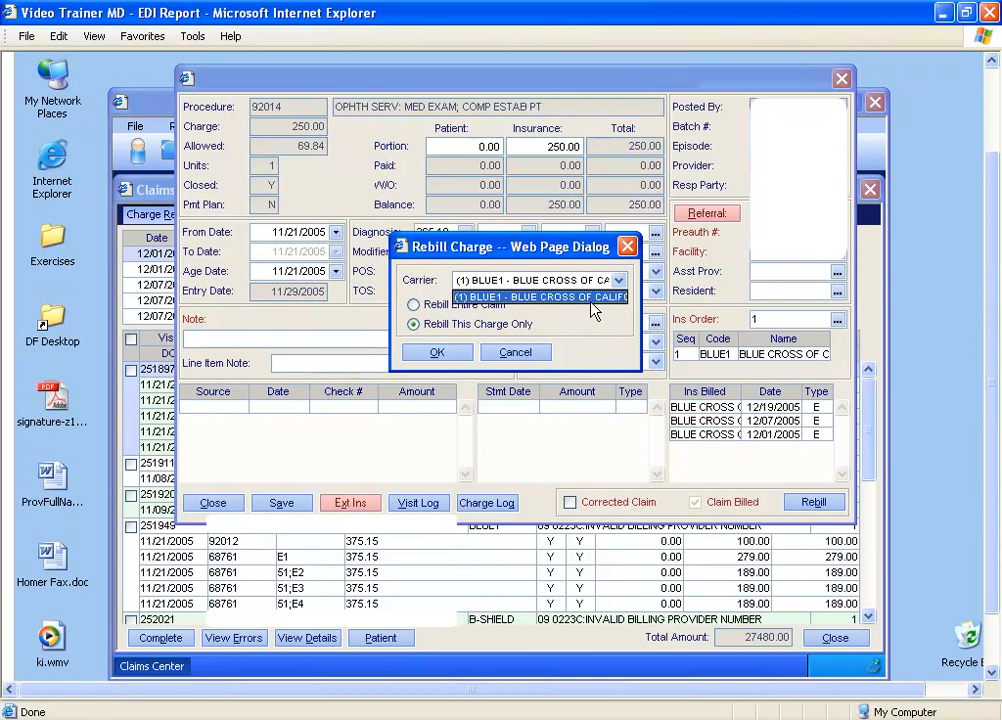
{"action": "left_click", "coordinate": [593, 299]}
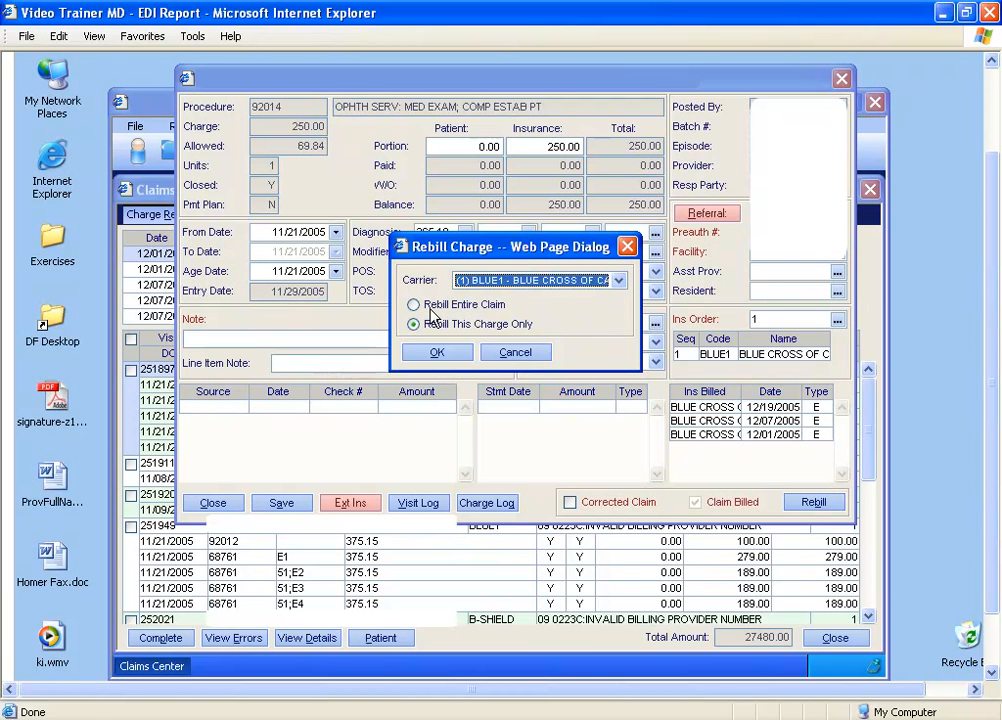
{"action": "left_click", "coordinate": [416, 305]}
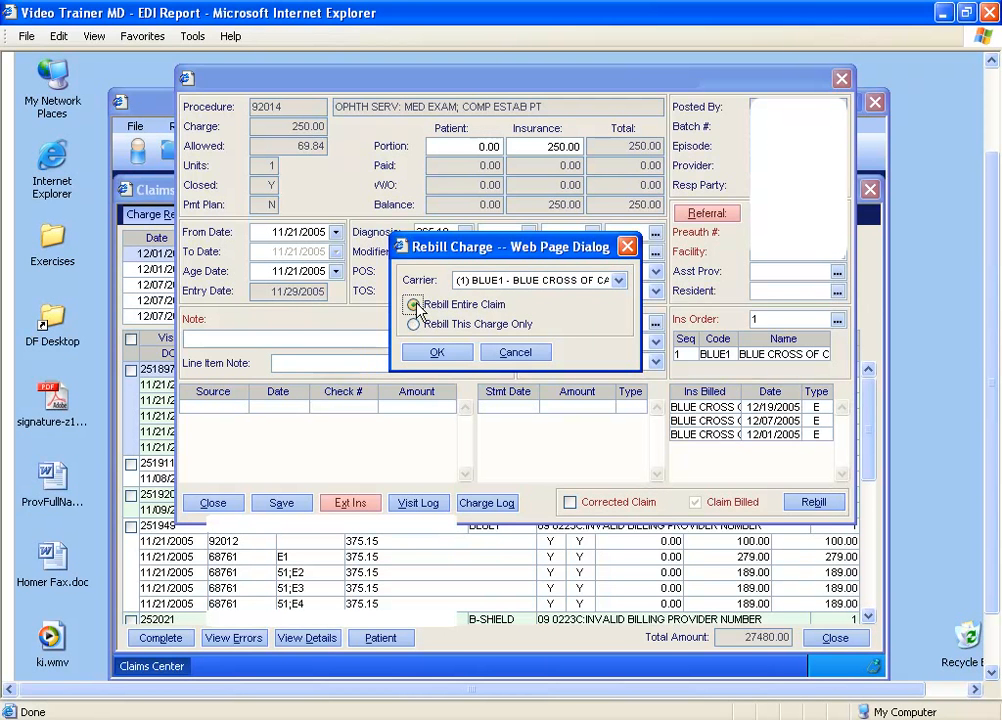
{"action": "left_click", "coordinate": [515, 354]}
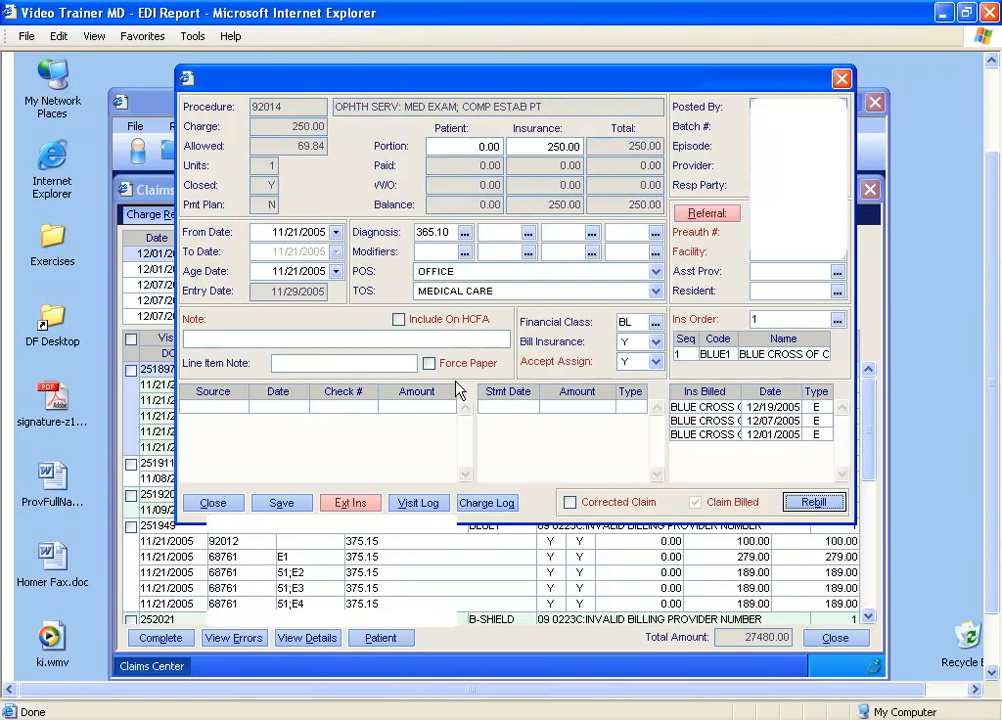
{"action": "left_click", "coordinate": [212, 502]}
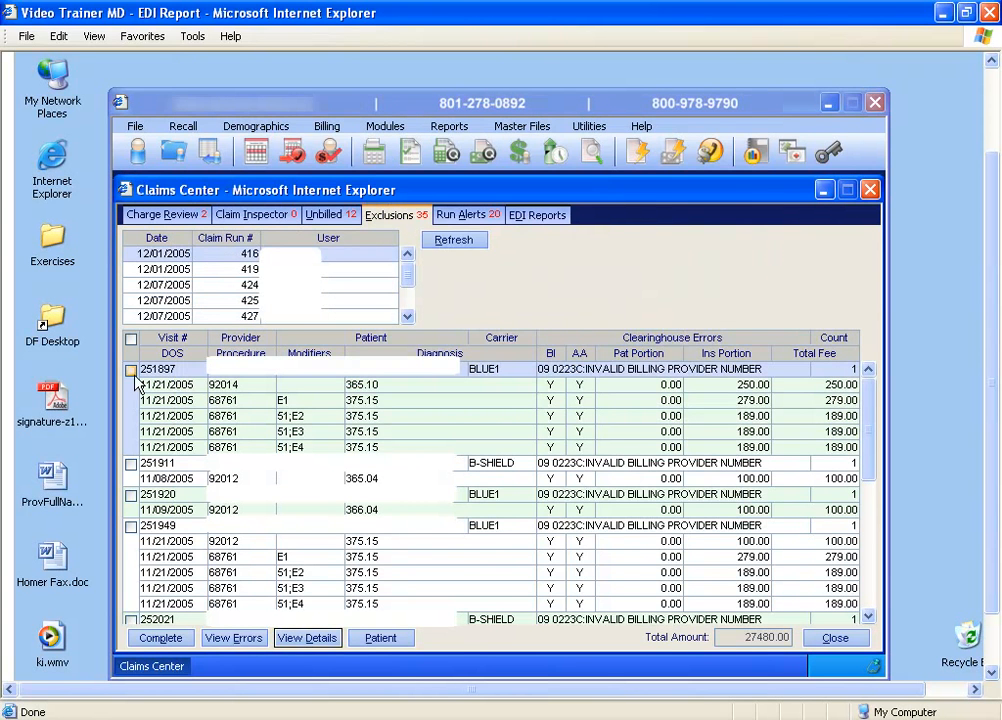
Step: Mark the first excluded BLUE1 claim in claim run 416 as selected
{"action": "left_click", "coordinate": [131, 369]}
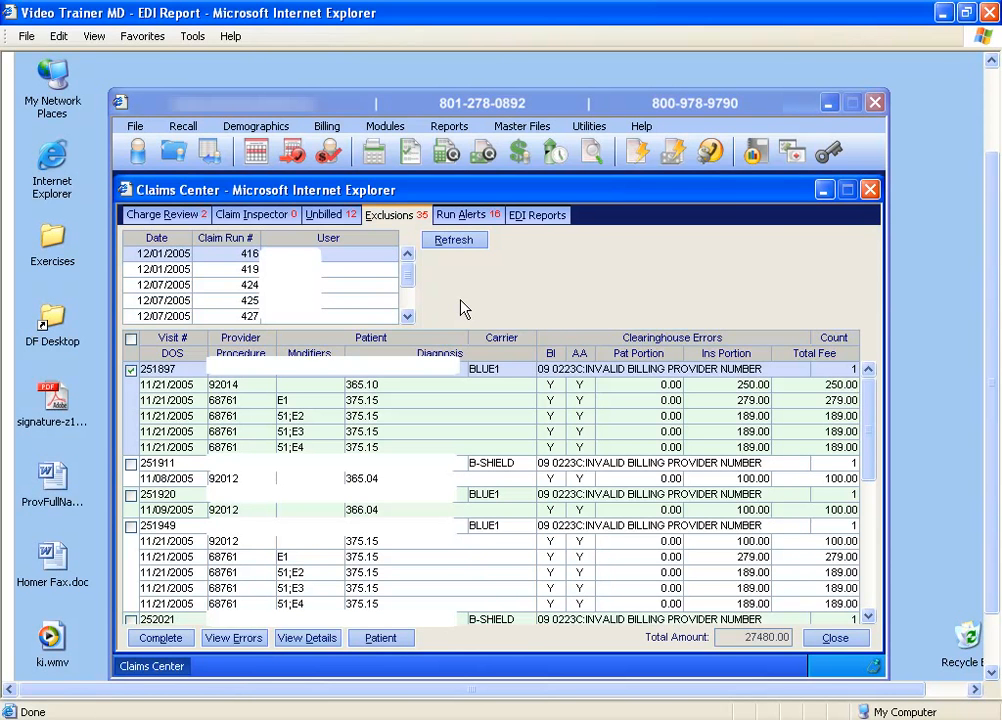
Step: Expand run 410 in the run alerts and examine its carriers, the paper, exclusion and paid alerts, and the claim history
{"action": "left_click", "coordinate": [456, 217]}
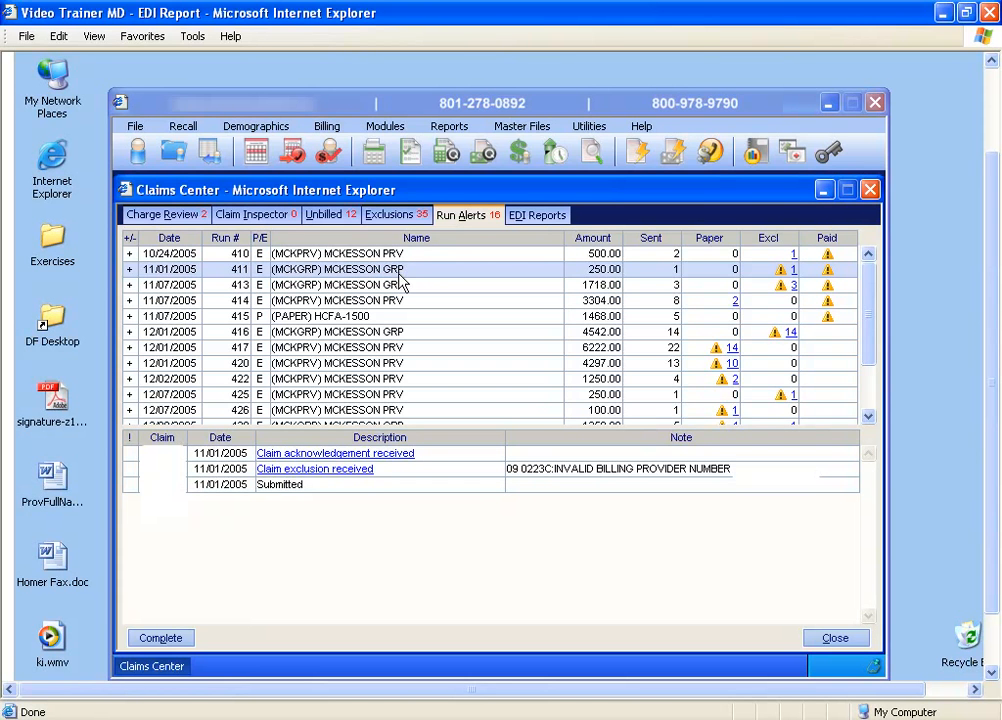
{"action": "left_click", "coordinate": [128, 253]}
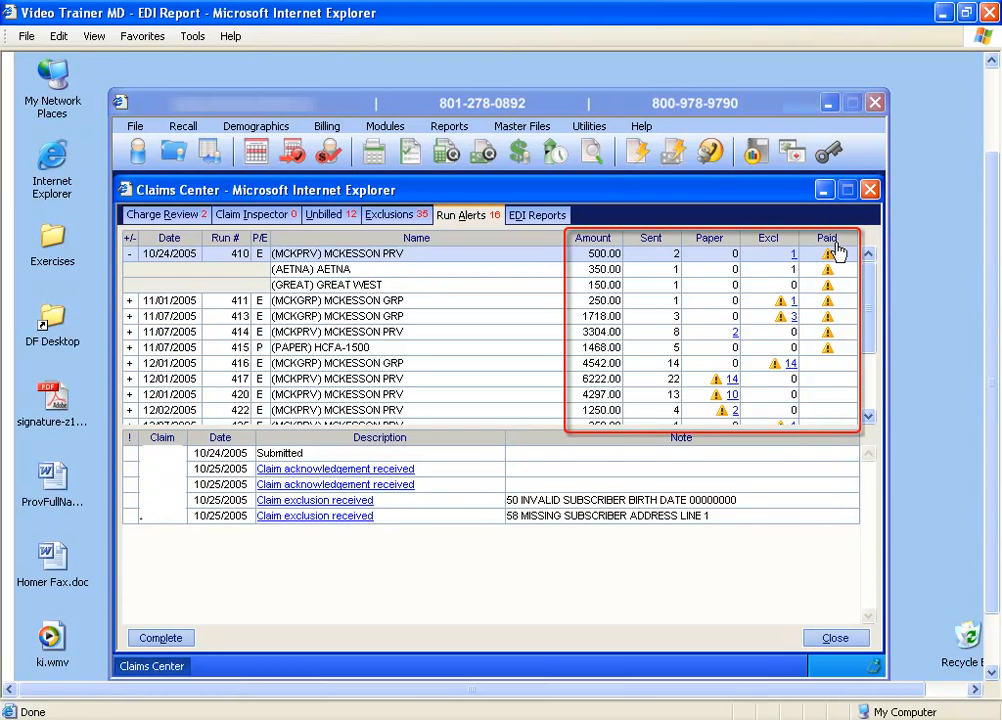
{"action": "mouse_move", "coordinate": [828, 279]}
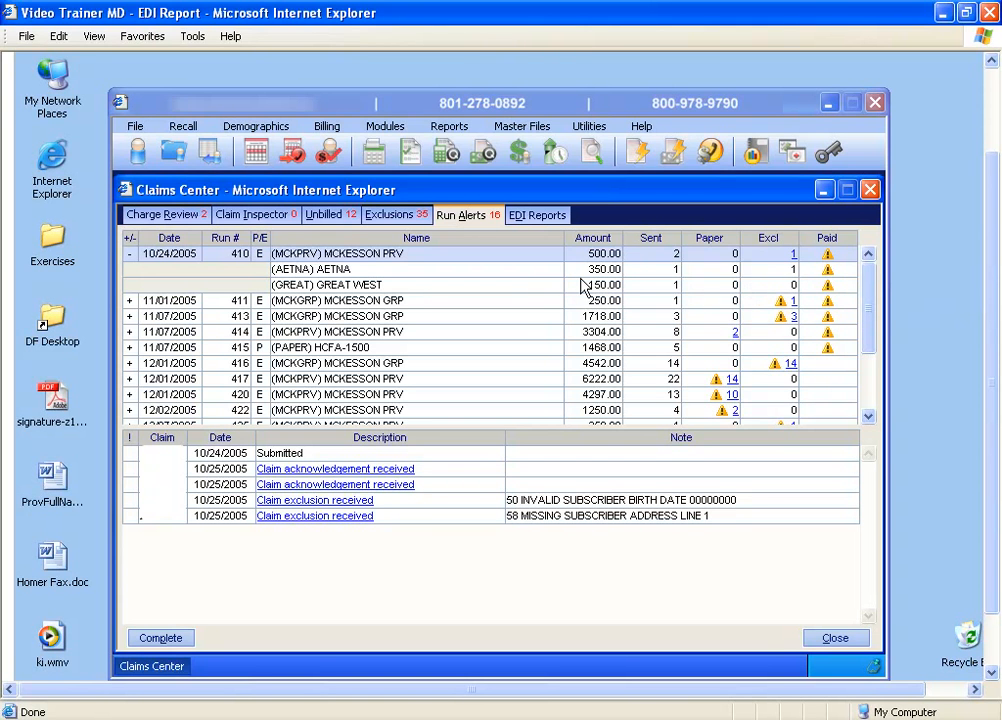
{"action": "mouse_move", "coordinate": [785, 313]}
{"action": "mouse_move", "coordinate": [718, 385]}
{"action": "left_click_drag", "start_coordinate": [872, 340], "coordinate": [872, 402]}
{"action": "left_click_drag", "start_coordinate": [872, 355], "coordinate": [870, 284]}
{"action": "left_click", "coordinate": [365, 285]}
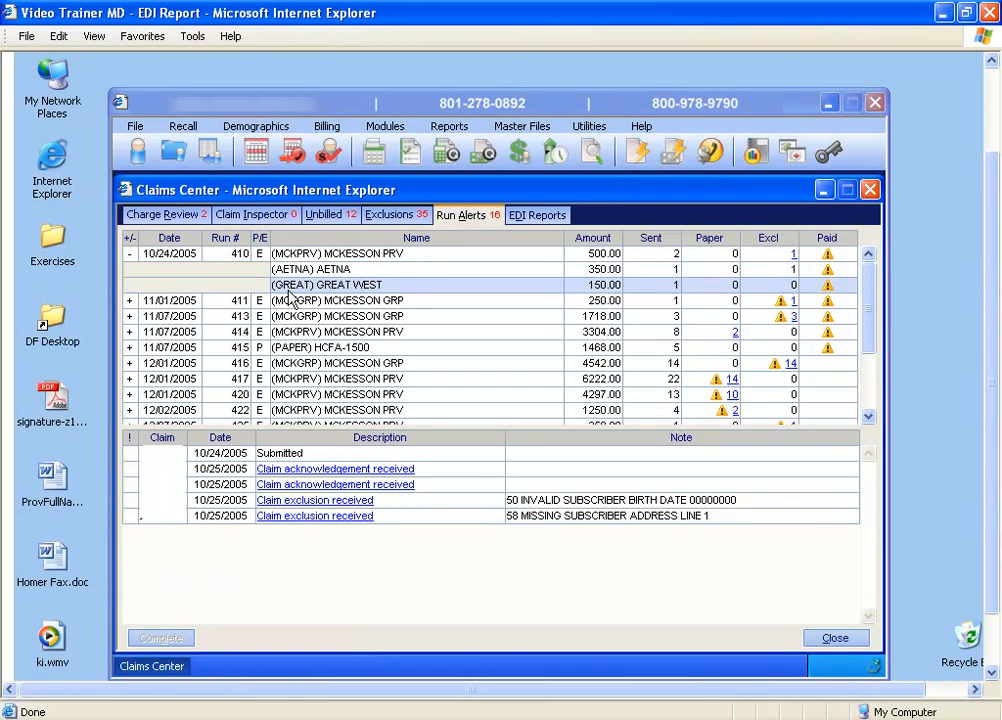
{"action": "left_click", "coordinate": [290, 255]}
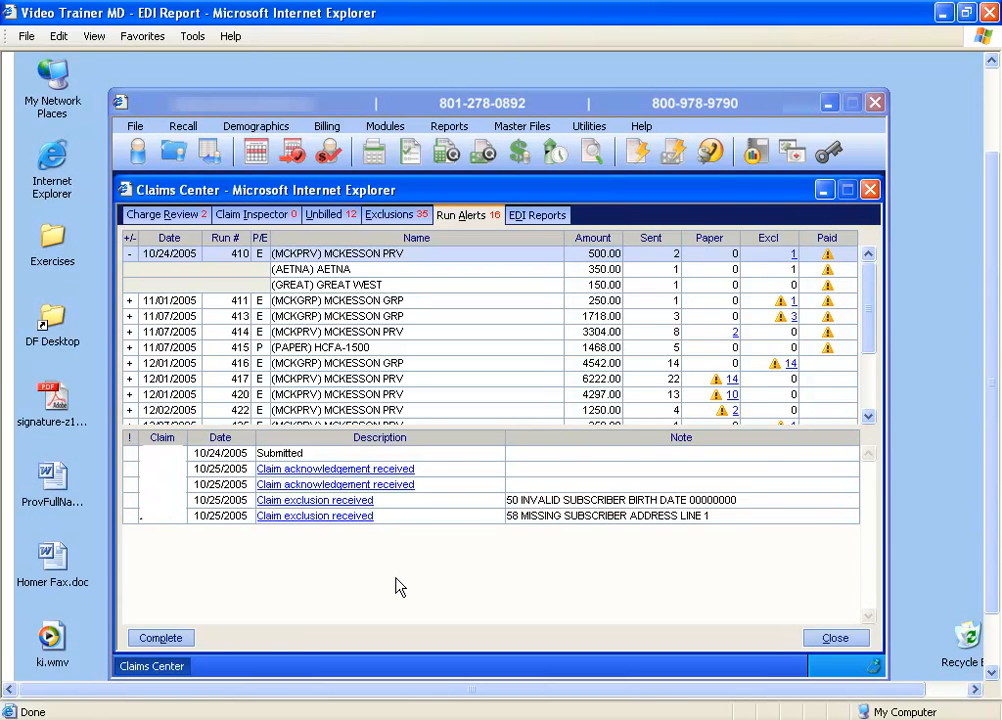
Step: Return to the EDI reports and review the McKesson Forwarded Carrier Report received 11/13/2005, closing it after reading
{"action": "left_click", "coordinate": [550, 217]}
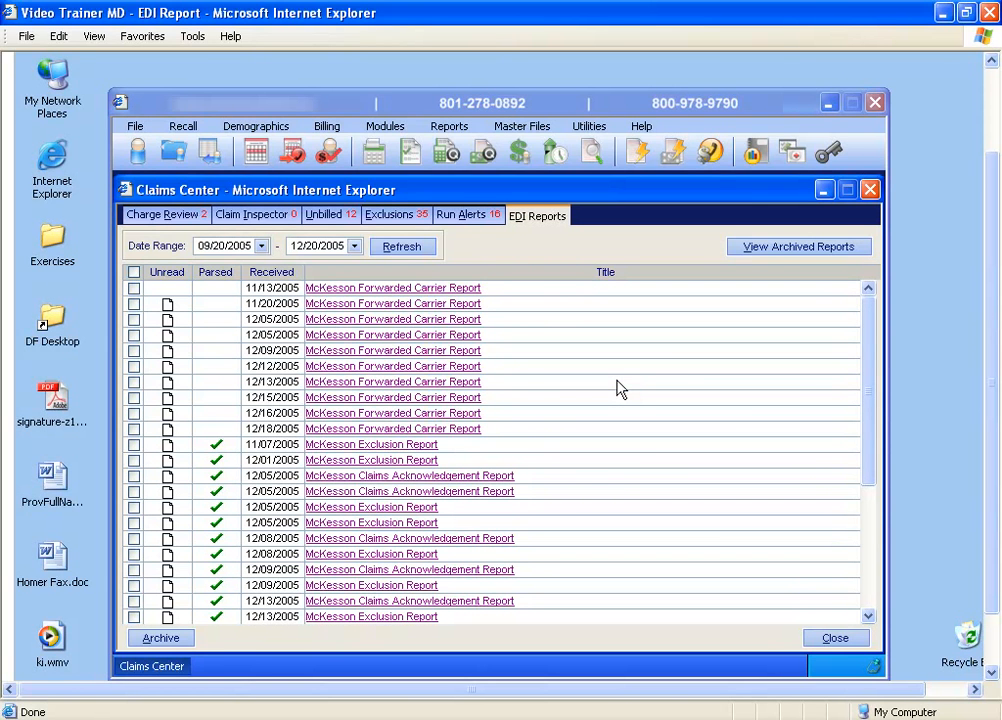
{"action": "left_click", "coordinate": [454, 289]}
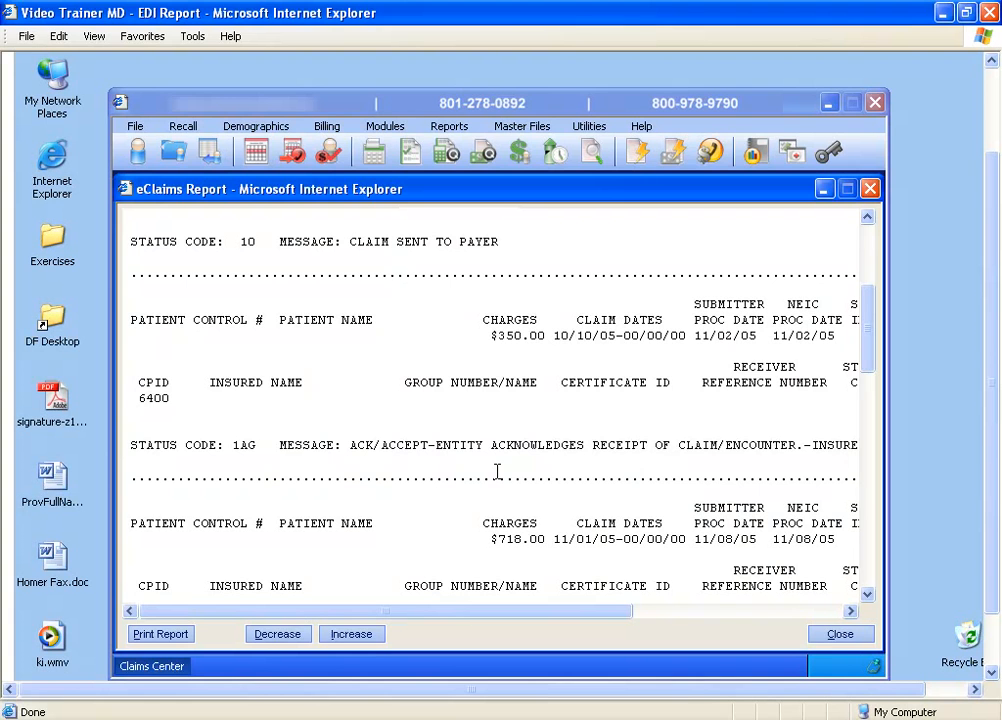
{"action": "left_click", "coordinate": [869, 189]}
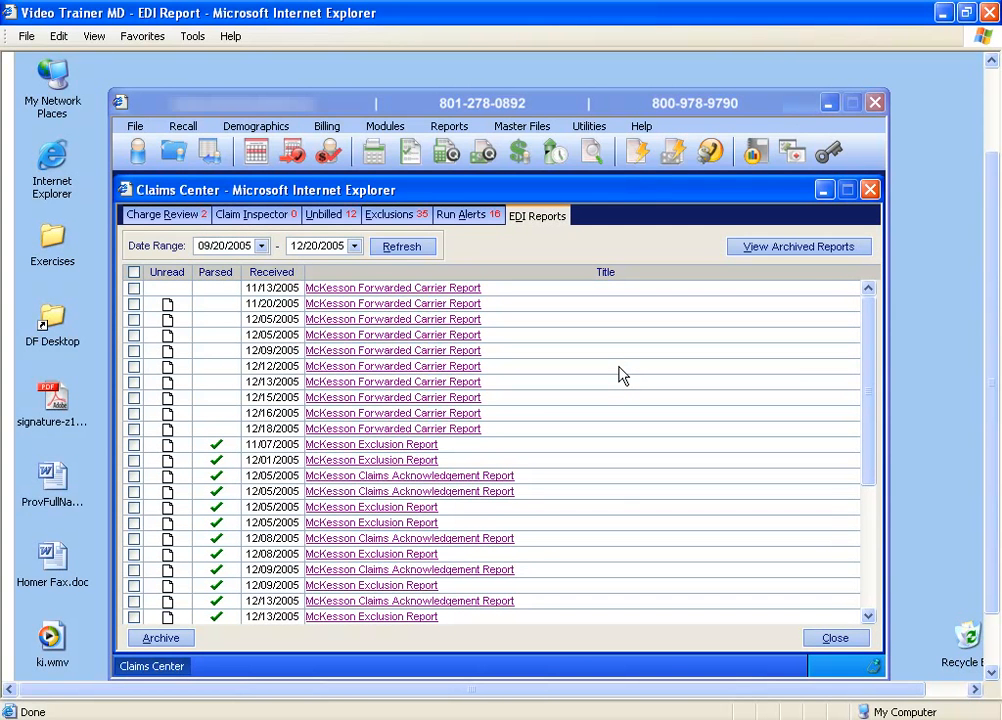
Step: Select the last three read EDI reports as if for archiving, and clear the selection again
{"action": "left_click_drag", "start_coordinate": [868, 400], "coordinate": [868, 525]}
{"action": "left_click", "coordinate": [134, 616]}
{"action": "left_click", "coordinate": [134, 601]}
{"action": "left_click", "coordinate": [134, 585]}
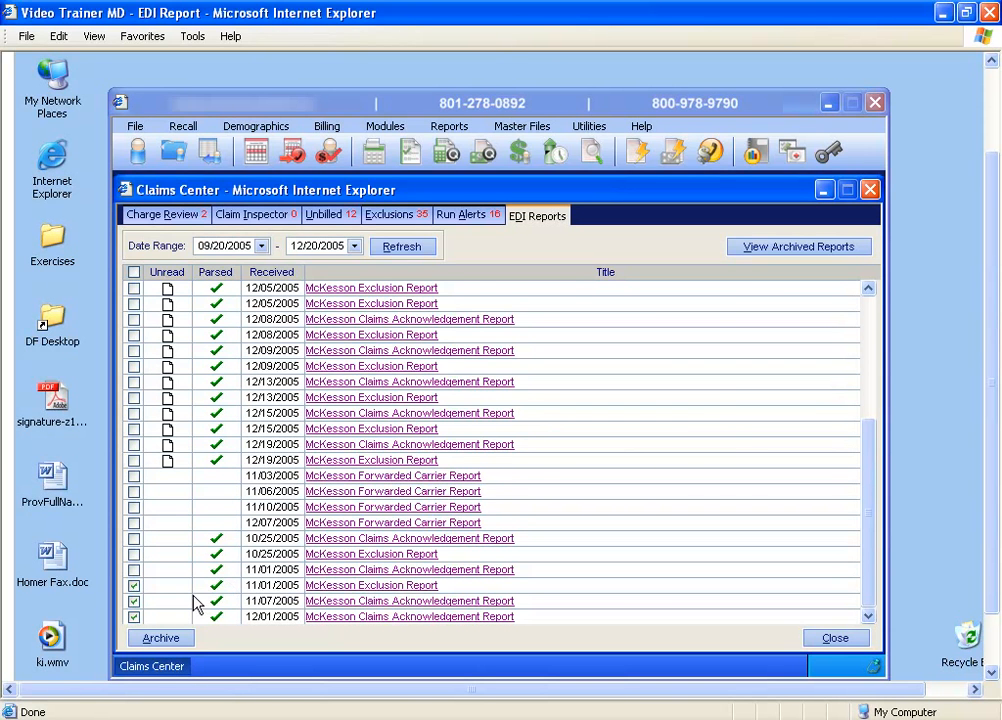
{"action": "left_click", "coordinate": [134, 585]}
{"action": "left_click", "coordinate": [134, 601]}
{"action": "left_click", "coordinate": [134, 616]}
Step: View the archived EDI reports and return to the active reports
{"action": "left_click", "coordinate": [754, 249]}
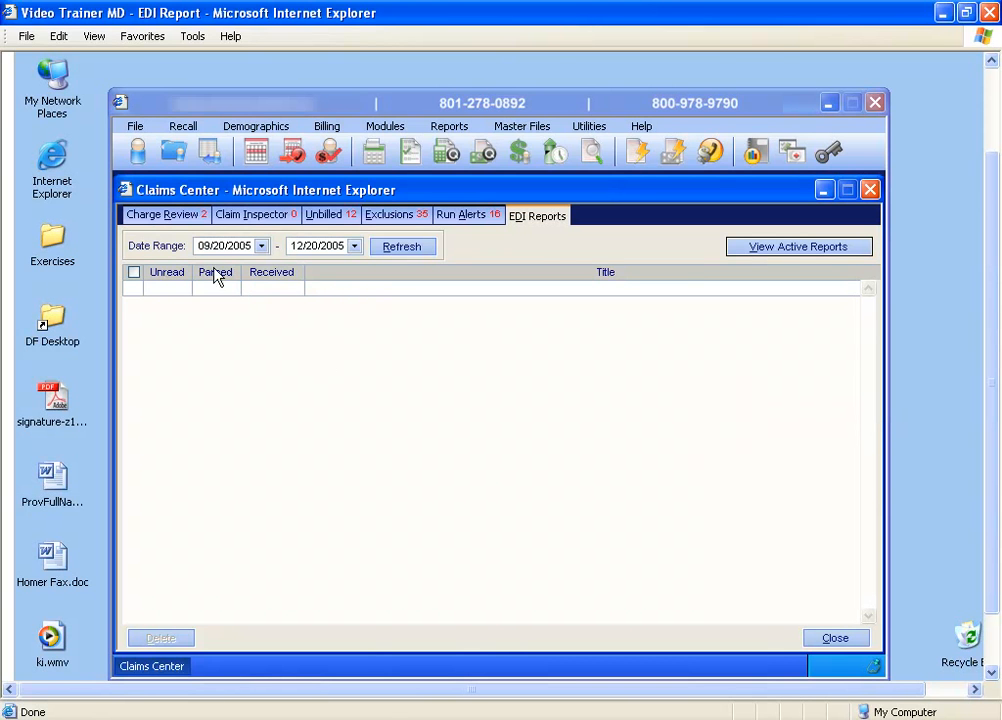
{"action": "left_click", "coordinate": [772, 255]}
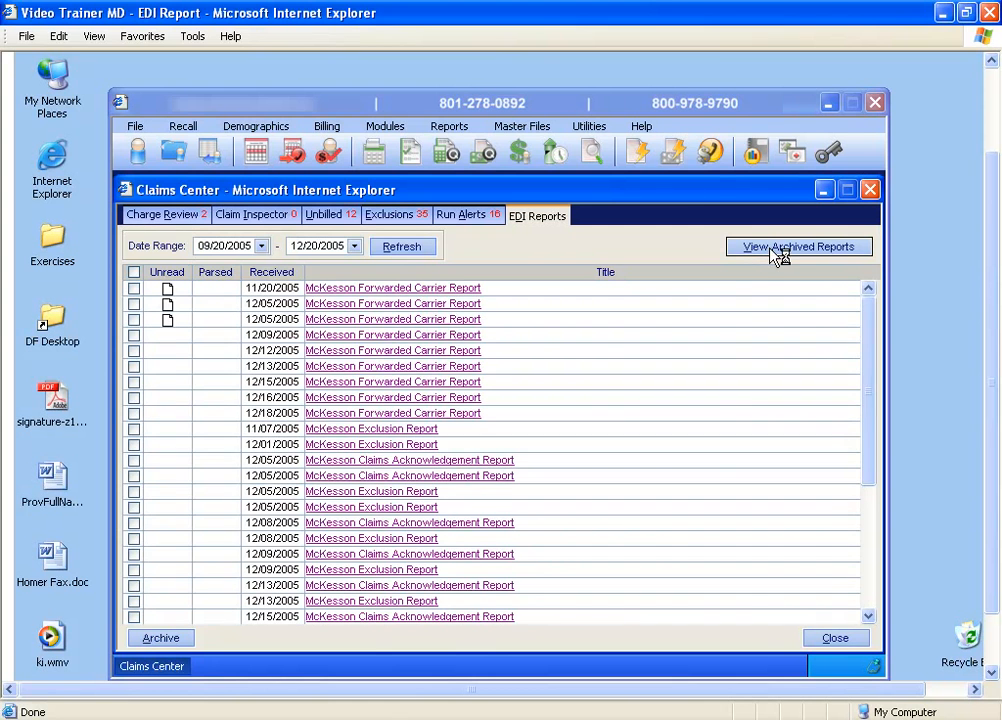